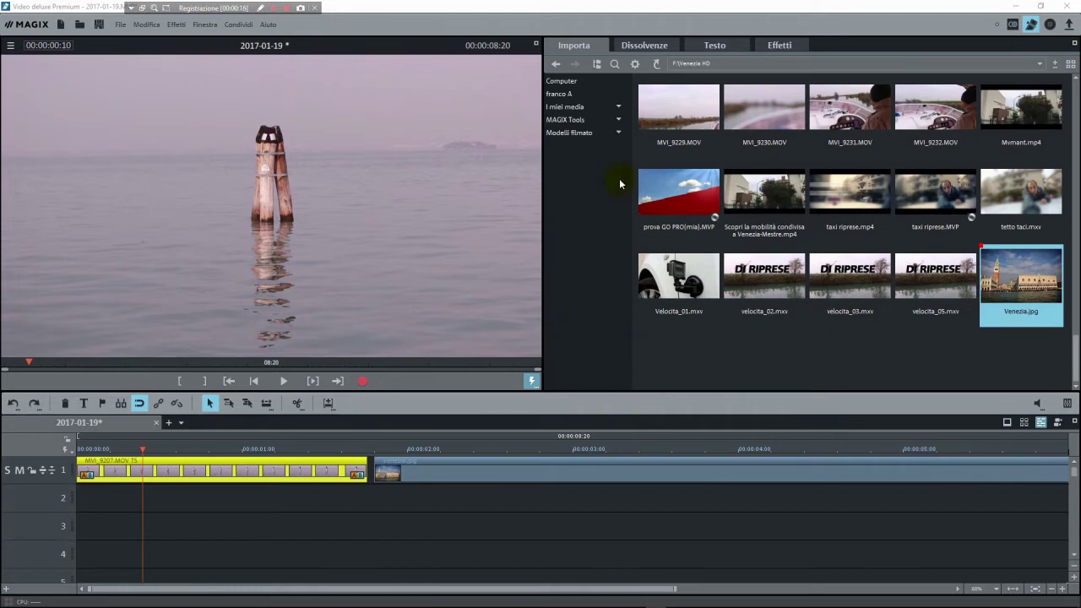
Step: Play the MVI_9207 clip and view the Venezia photo beside it to compare their colours
{"action": "left_click", "coordinate": [155, 449]}
{"action": "left_click", "coordinate": [80, 449]}
{"action": "key", "text": "space"}
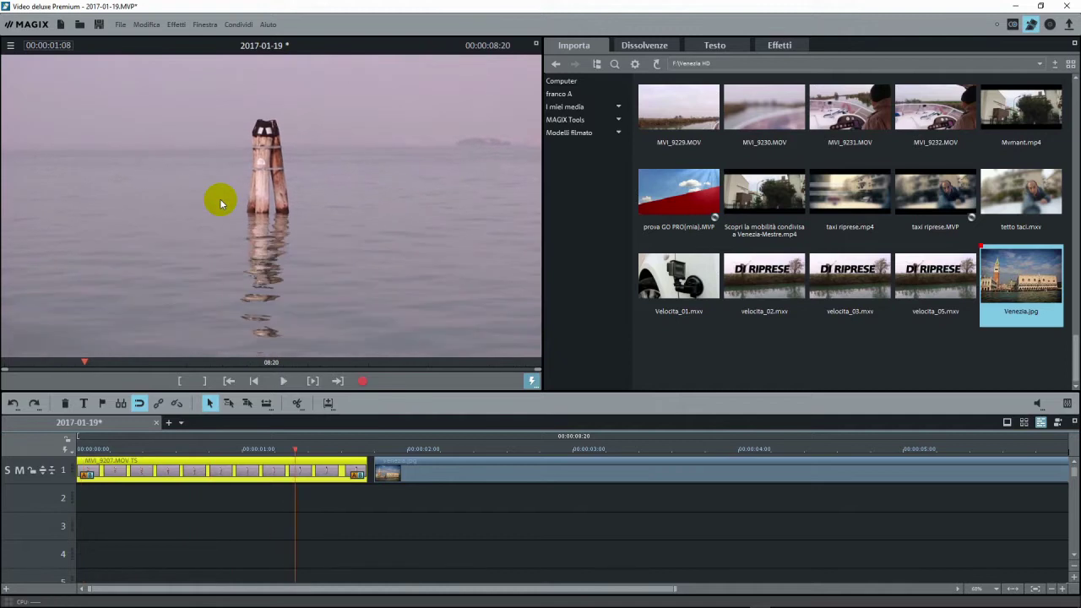
{"action": "left_click", "coordinate": [438, 449]}
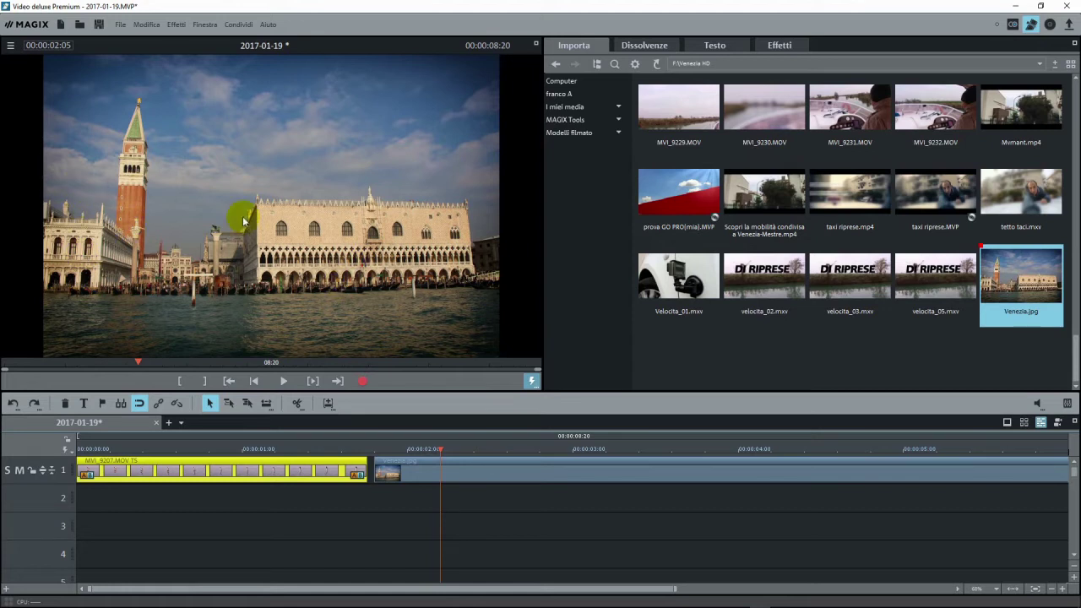
{"action": "left_click", "coordinate": [229, 455]}
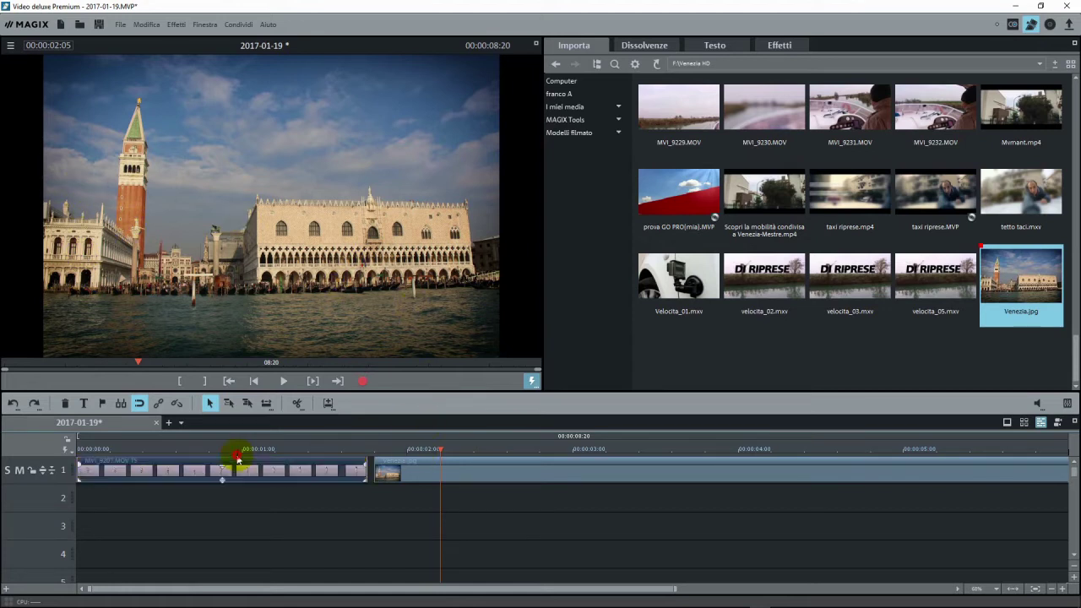
{"action": "left_click", "coordinate": [222, 445]}
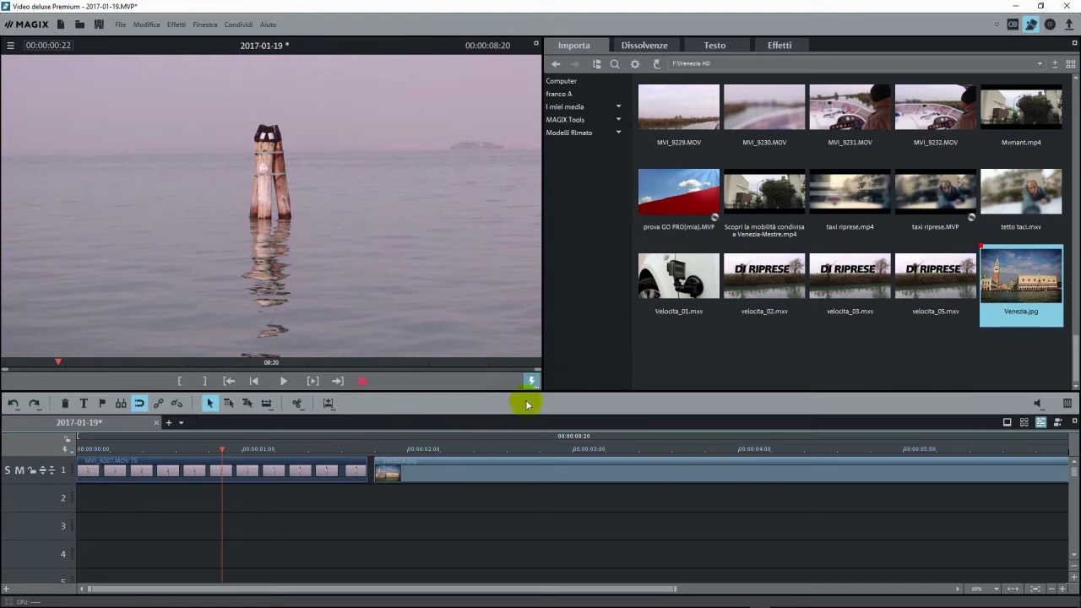
Step: Show the look-matching effect for the MVI_9207 clip and set its reference frame at 00:00:02:03 in the Venezia photo
{"action": "mouse_move", "coordinate": [715, 89]}
{"action": "left_click", "coordinate": [781, 43]}
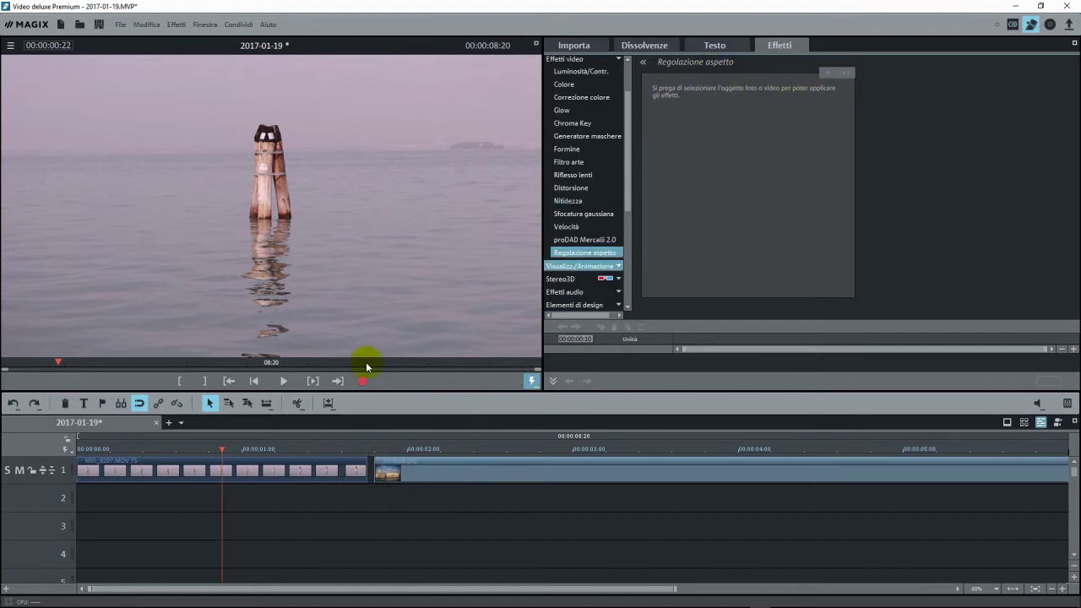
{"action": "left_click", "coordinate": [315, 470]}
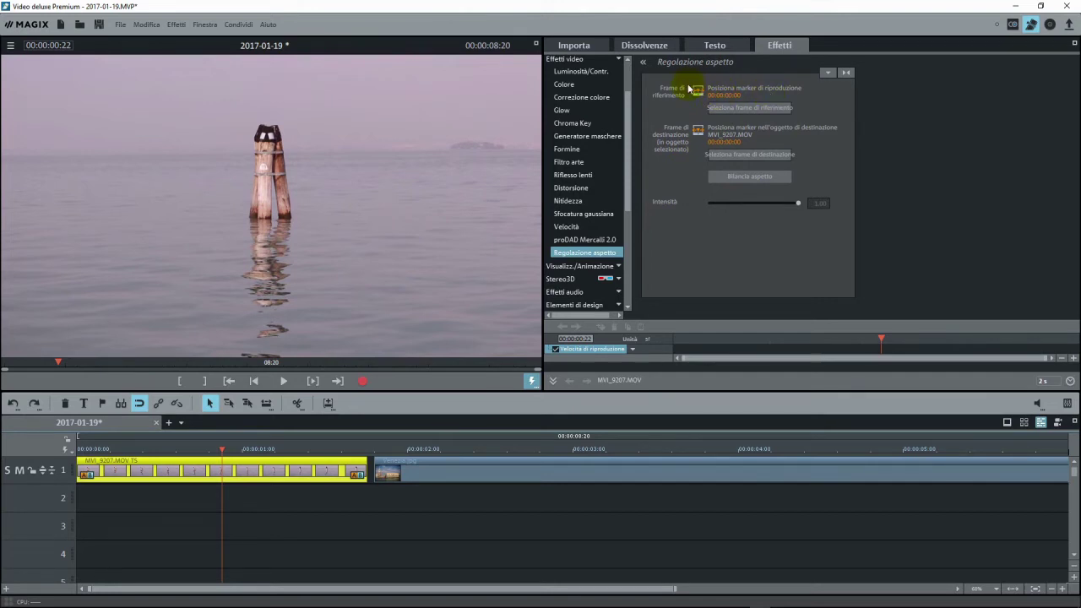
{"action": "left_click_drag", "start_coordinate": [222, 448], "coordinate": [424, 450]}
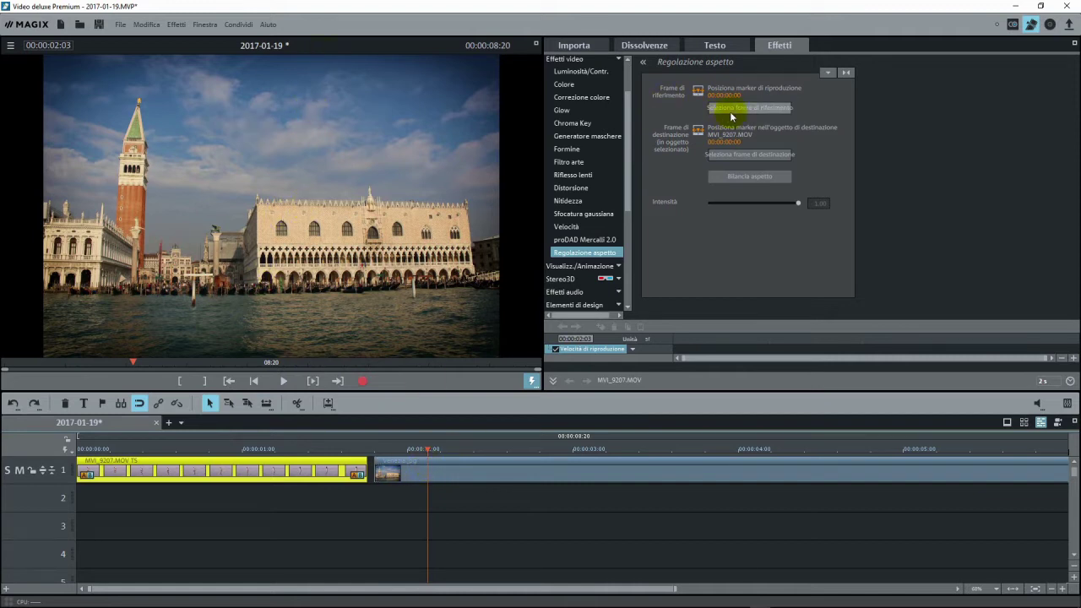
{"action": "left_click", "coordinate": [750, 111]}
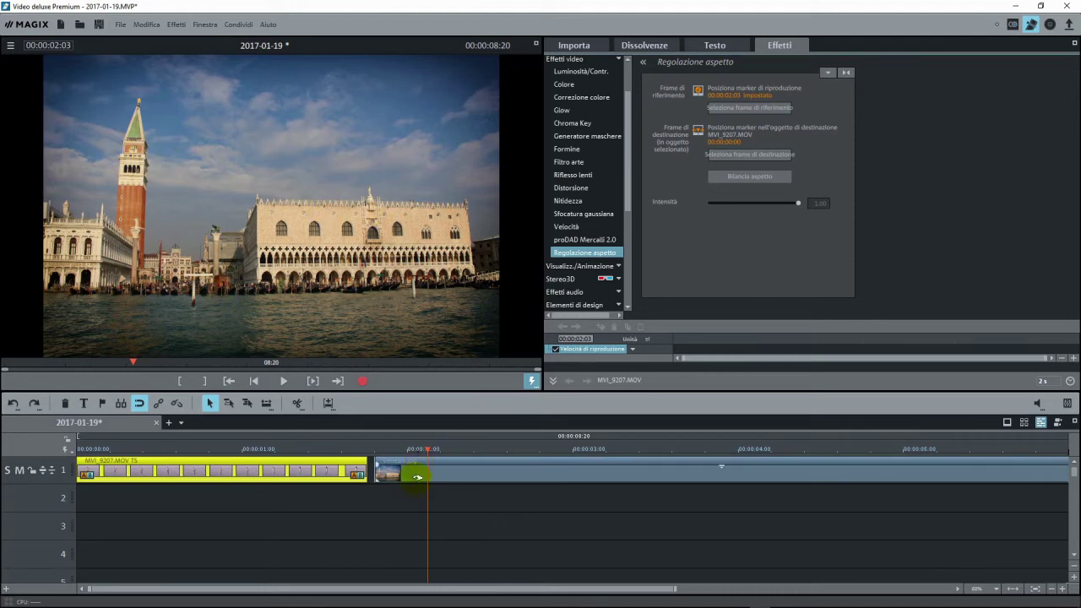
Step: Set the target frame at 00:00:01:00 in the MVI_9207 clip and balance its look to the reference
{"action": "left_click_drag", "start_coordinate": [428, 449], "coordinate": [242, 450]}
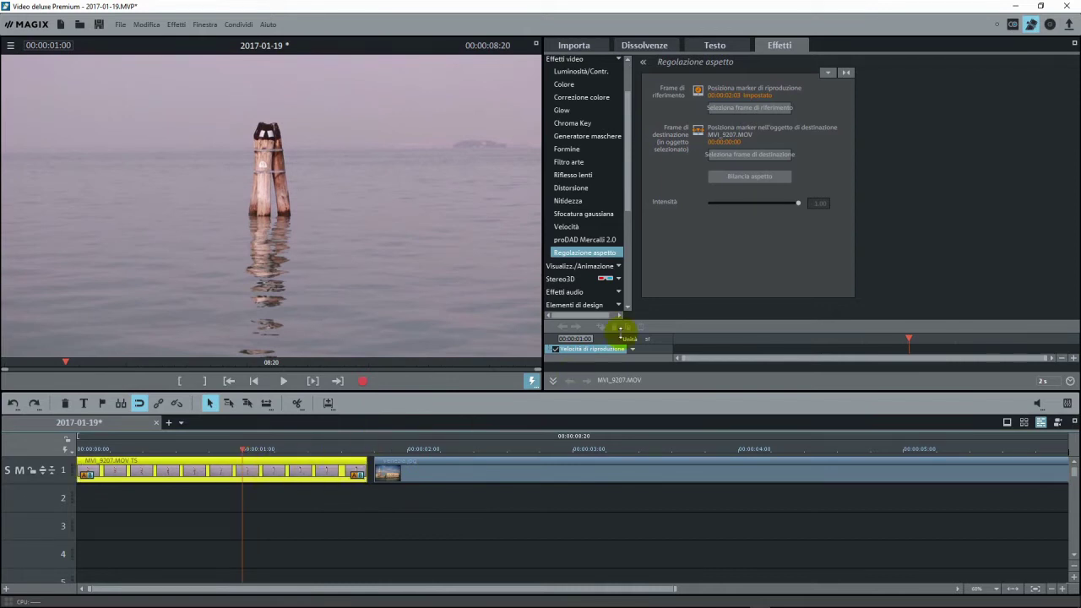
{"action": "left_click", "coordinate": [762, 156]}
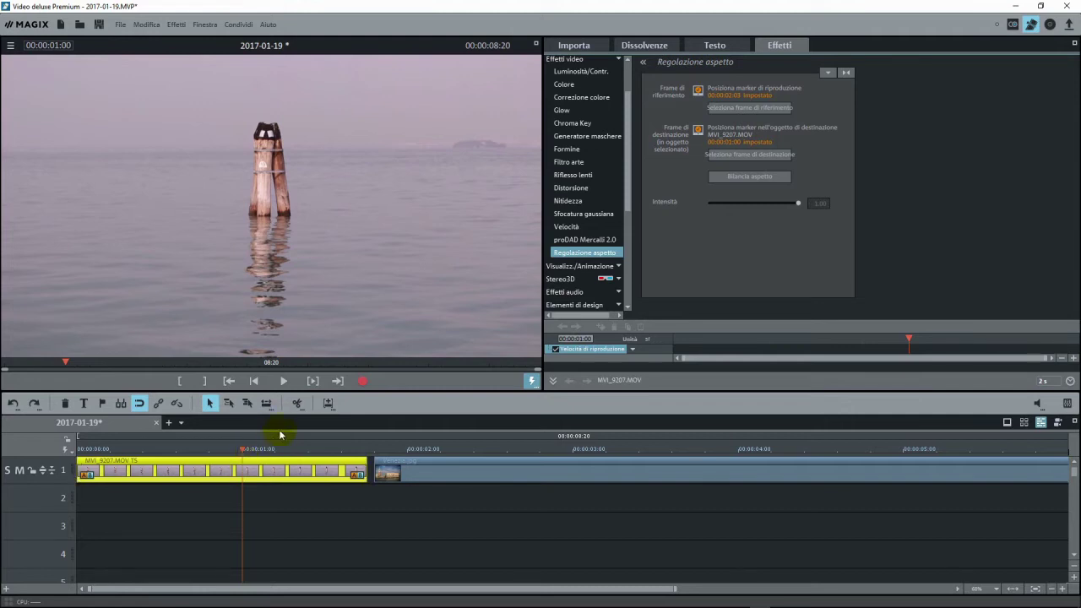
{"action": "left_click", "coordinate": [738, 178]}
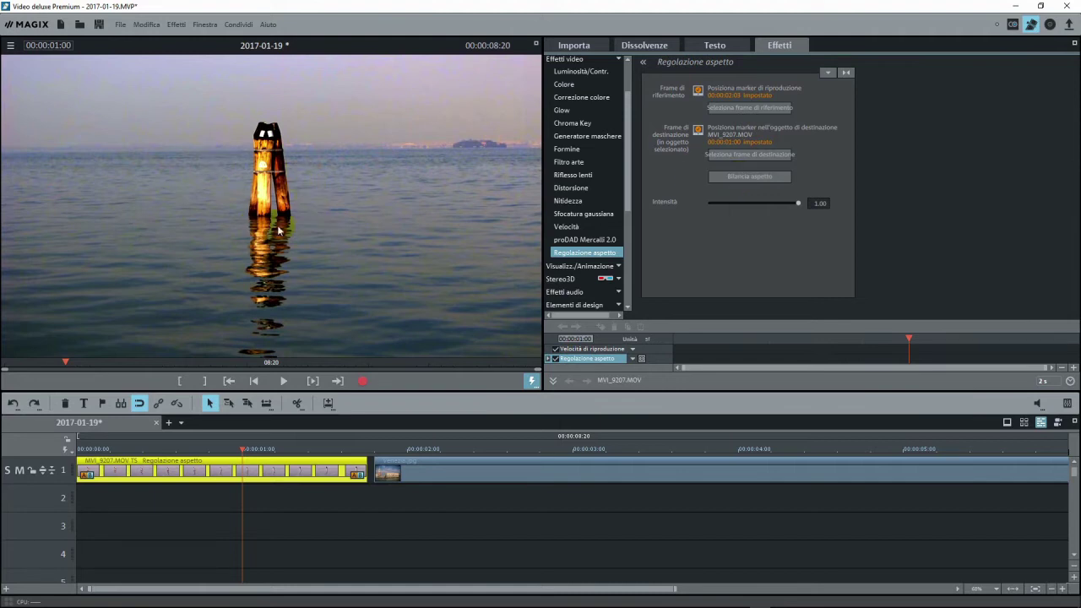
Step: Compare the matched clip with the Venezia photo and lower the intensity of its look adjustment
{"action": "left_click", "coordinate": [402, 451]}
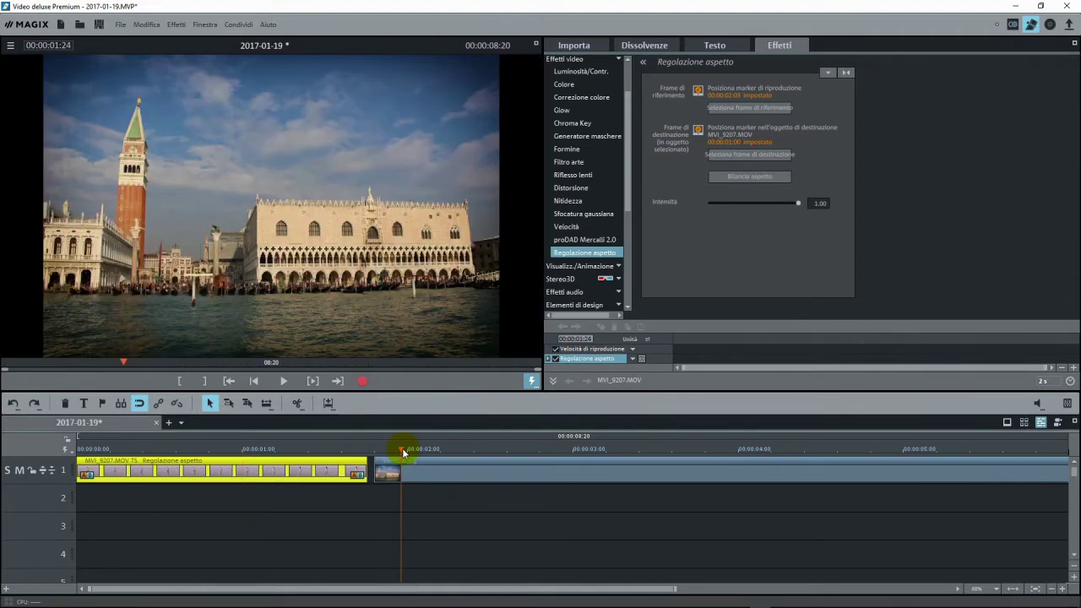
{"action": "left_click", "coordinate": [261, 450]}
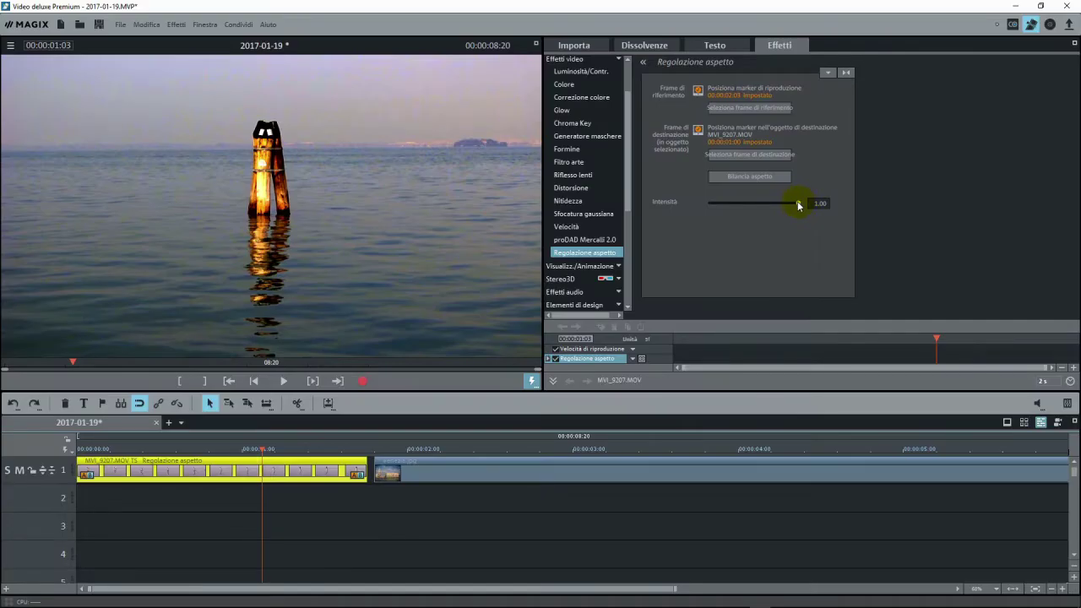
{"action": "left_click", "coordinate": [697, 340]}
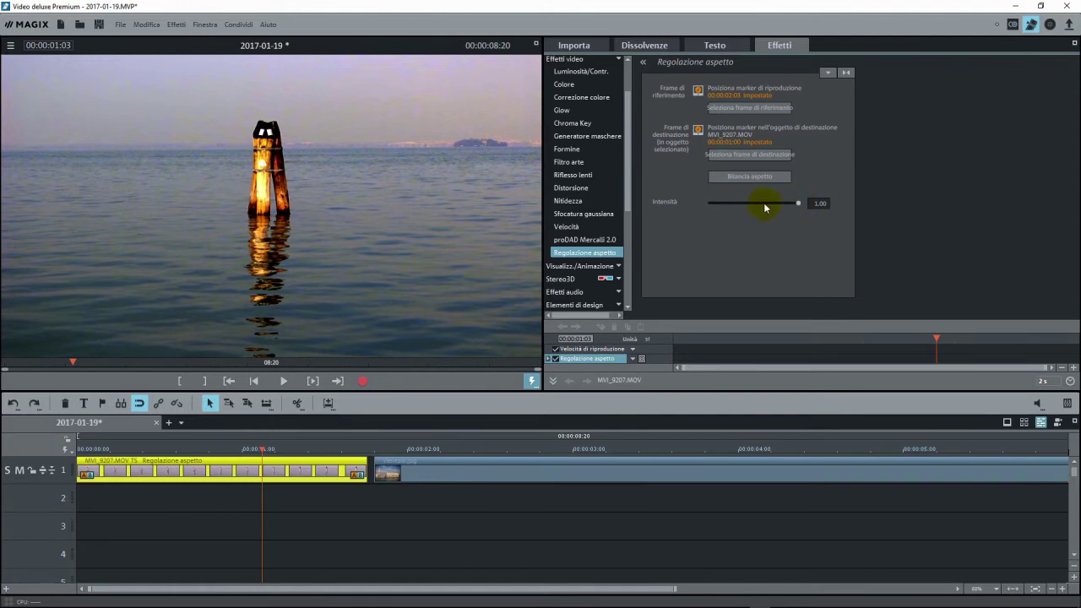
{"action": "left_click_drag", "start_coordinate": [774, 207], "coordinate": [678, 206]}
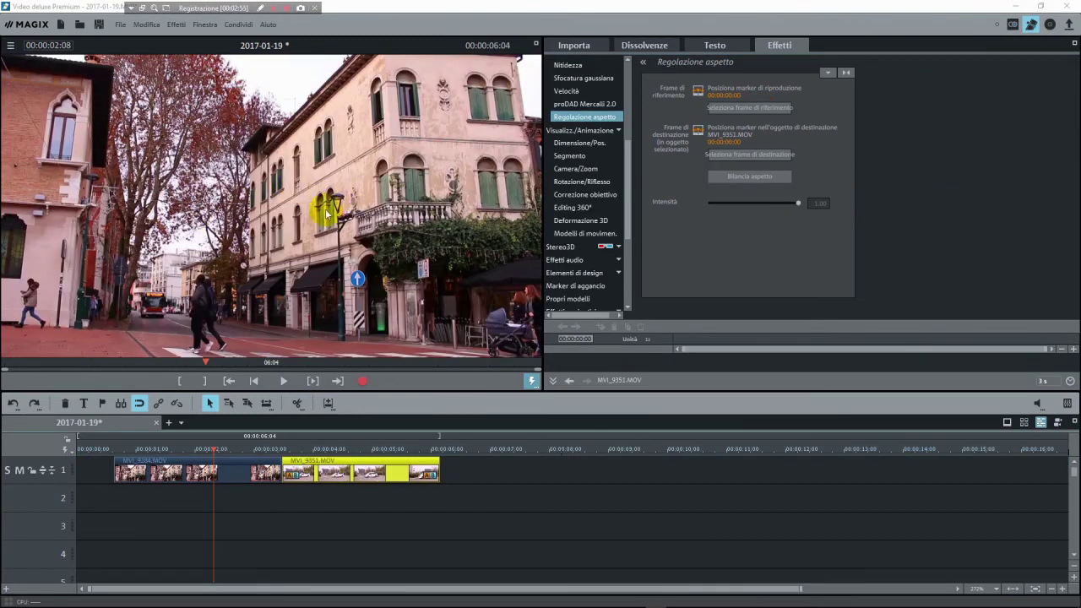
Step: Play the street clip and the van clip to compare their colours across the cut
{"action": "left_click", "coordinate": [130, 449]}
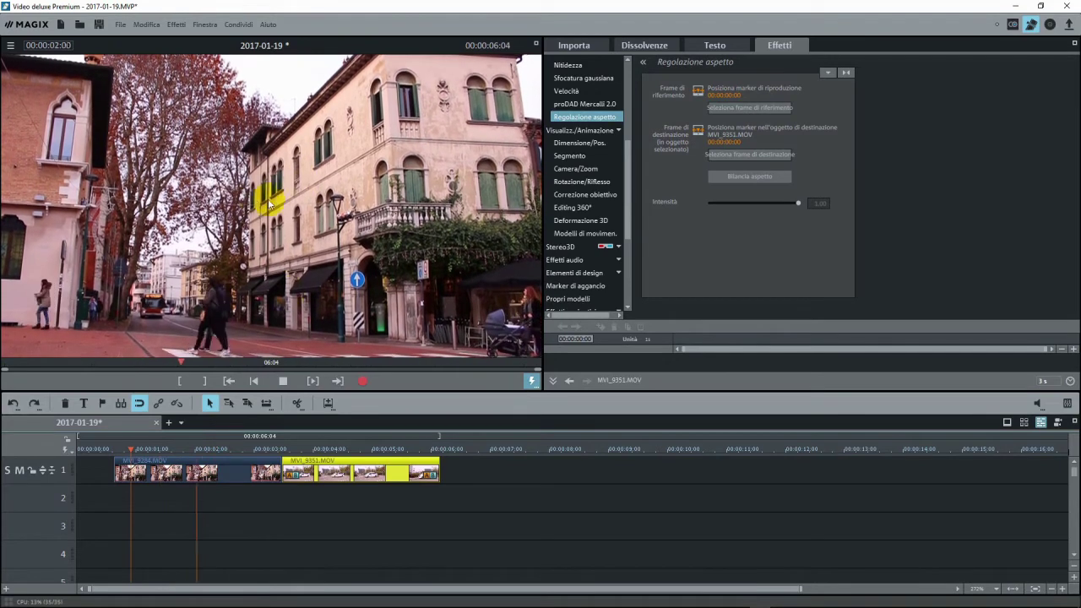
{"action": "key", "text": "space"}
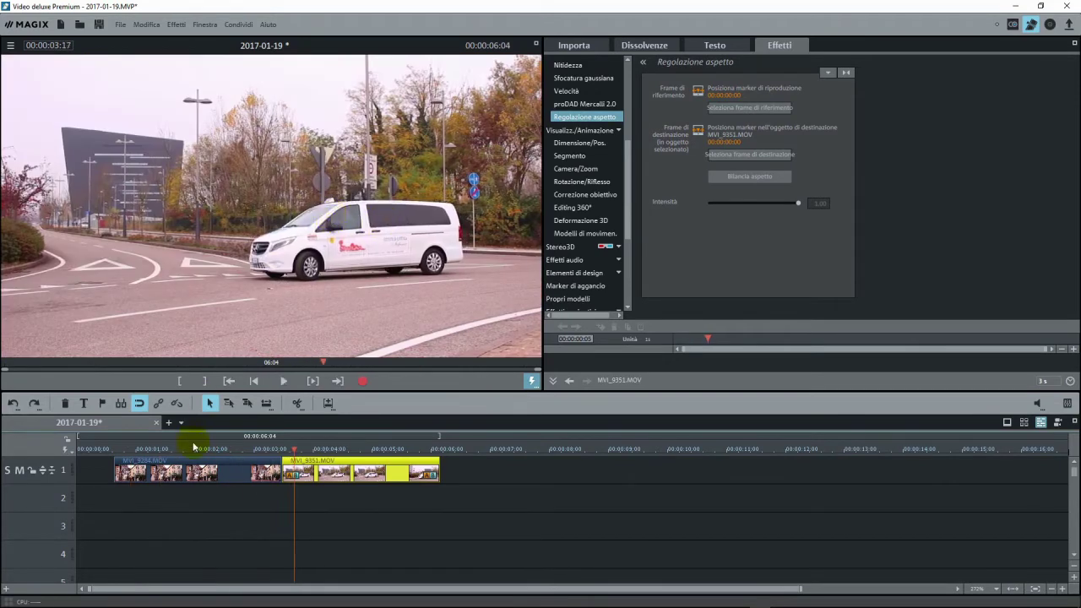
{"action": "left_click", "coordinate": [191, 444]}
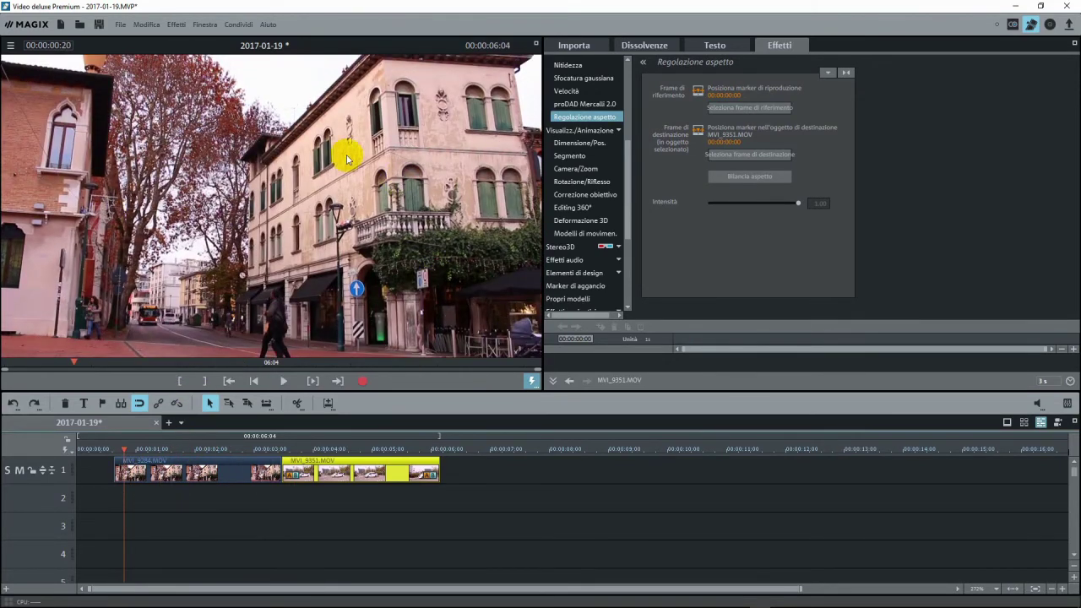
{"action": "key", "text": "space"}
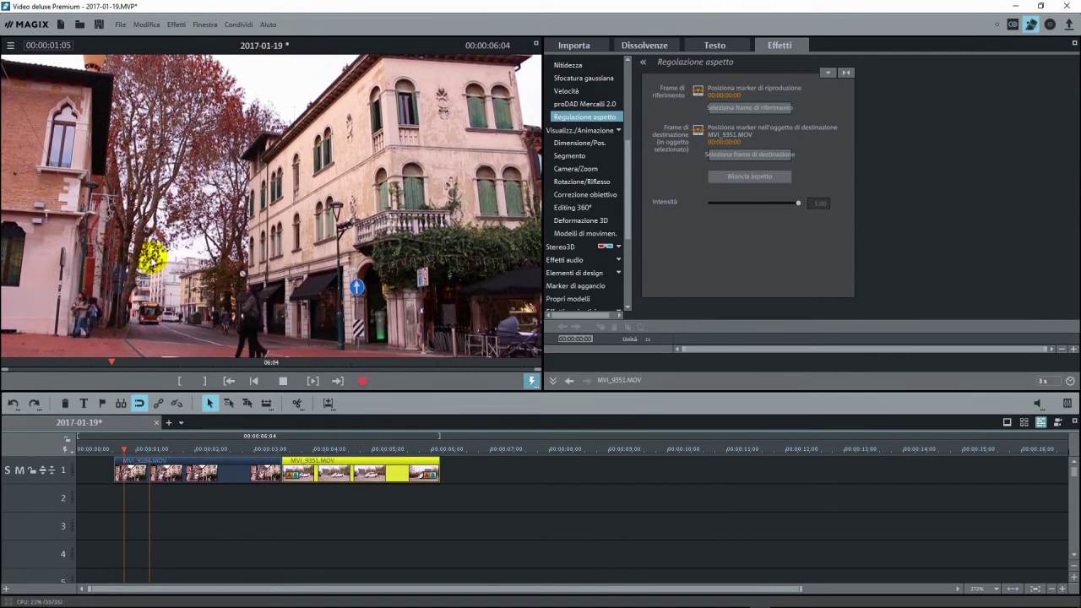
{"action": "left_click", "coordinate": [314, 381]}
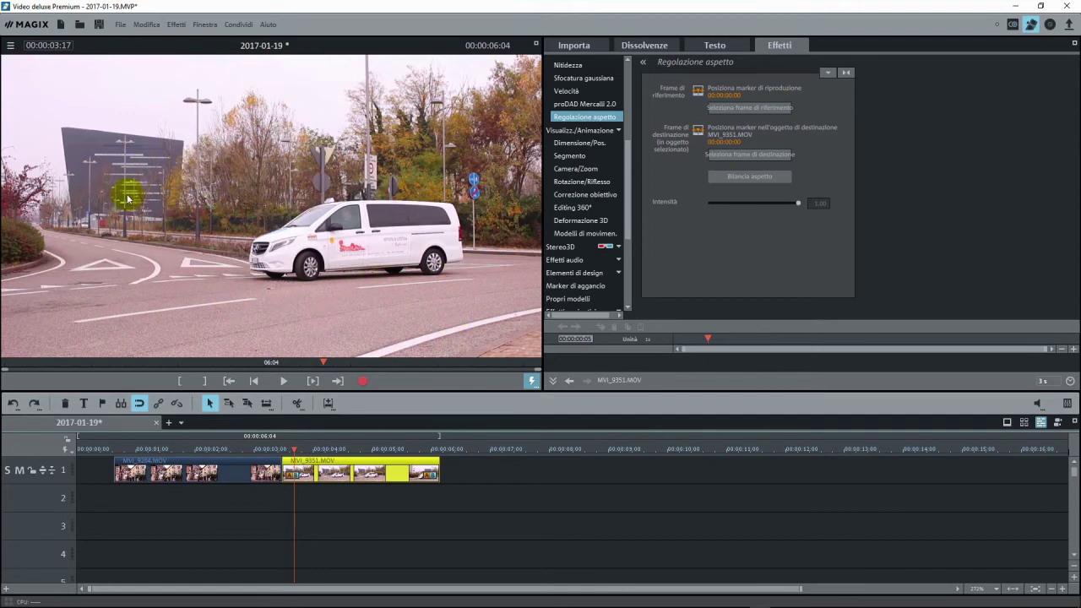
{"action": "key", "text": "space"}
{"action": "key", "text": "space"}
Step: Match MVI_9351's look to the street clip using reference frame 00:00:02:07 and target frame 00:00:04:03, with intensity reduced to 0.40
{"action": "left_click", "coordinate": [210, 467]}
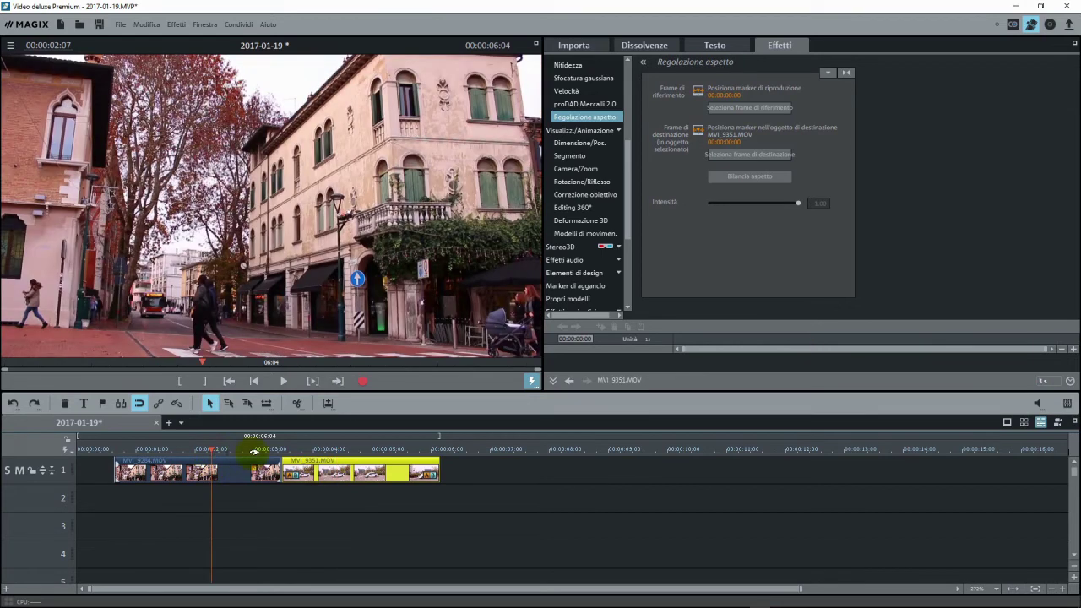
{"action": "left_click", "coordinate": [752, 109]}
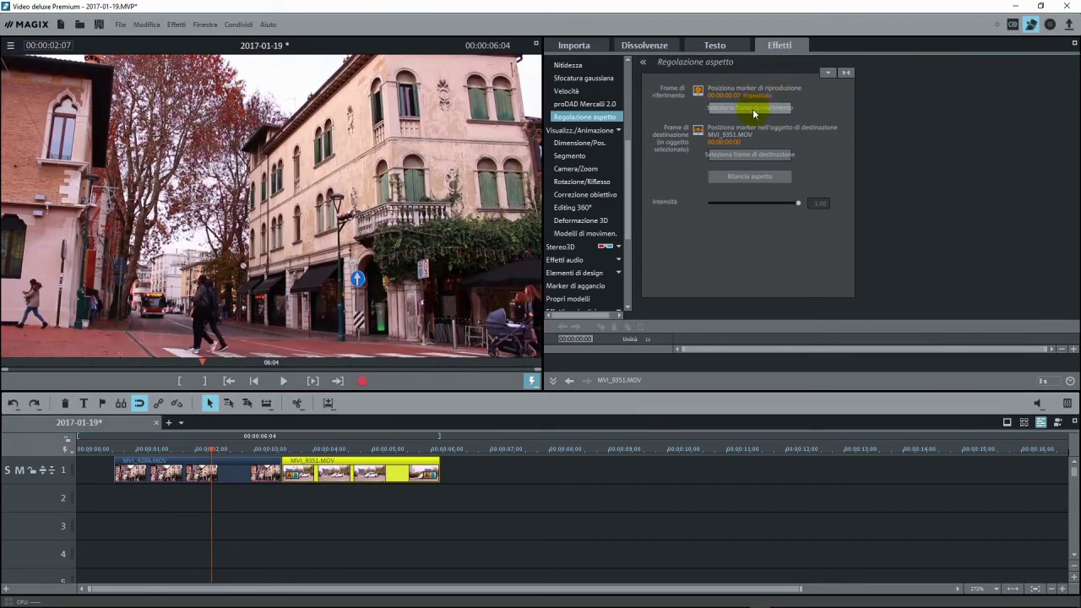
{"action": "left_click", "coordinate": [321, 449]}
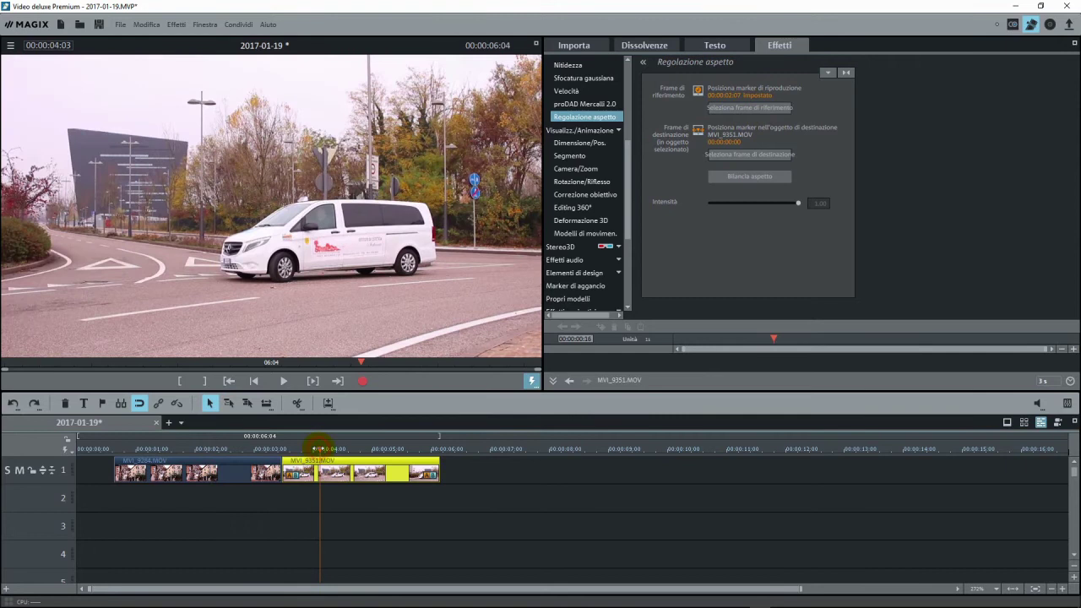
{"action": "left_click", "coordinate": [757, 160]}
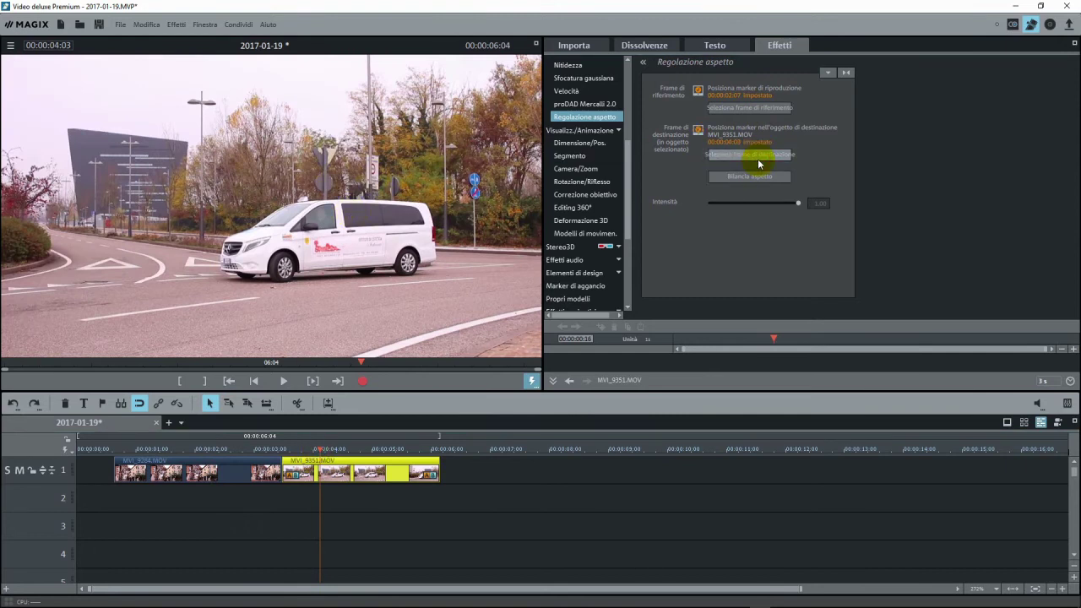
{"action": "left_click", "coordinate": [760, 175]}
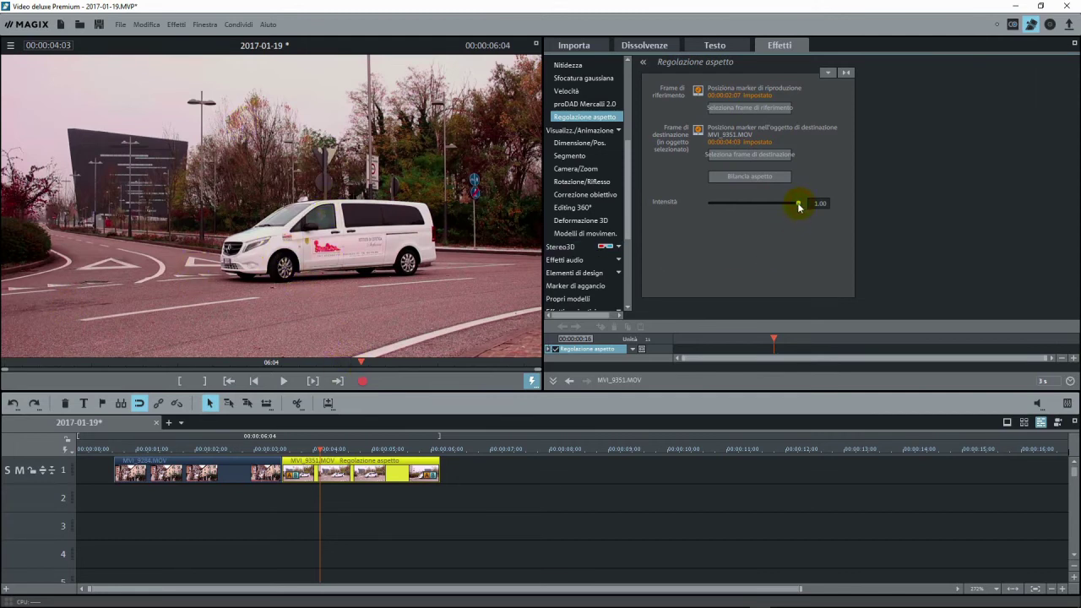
{"action": "left_click_drag", "start_coordinate": [788, 208], "coordinate": [745, 207]}
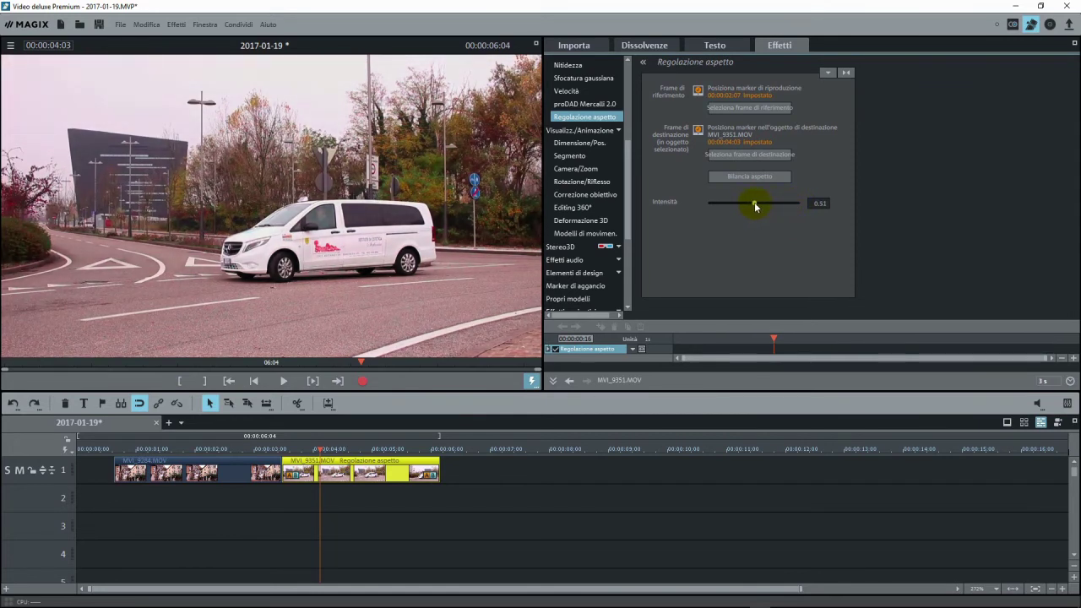
Step: Move MVI_9351 earlier to overlap the end of the street clip as a crossfade, and play the transition
{"action": "left_click", "coordinate": [230, 448]}
{"action": "left_click_drag", "start_coordinate": [365, 473], "coordinate": [323, 473]}
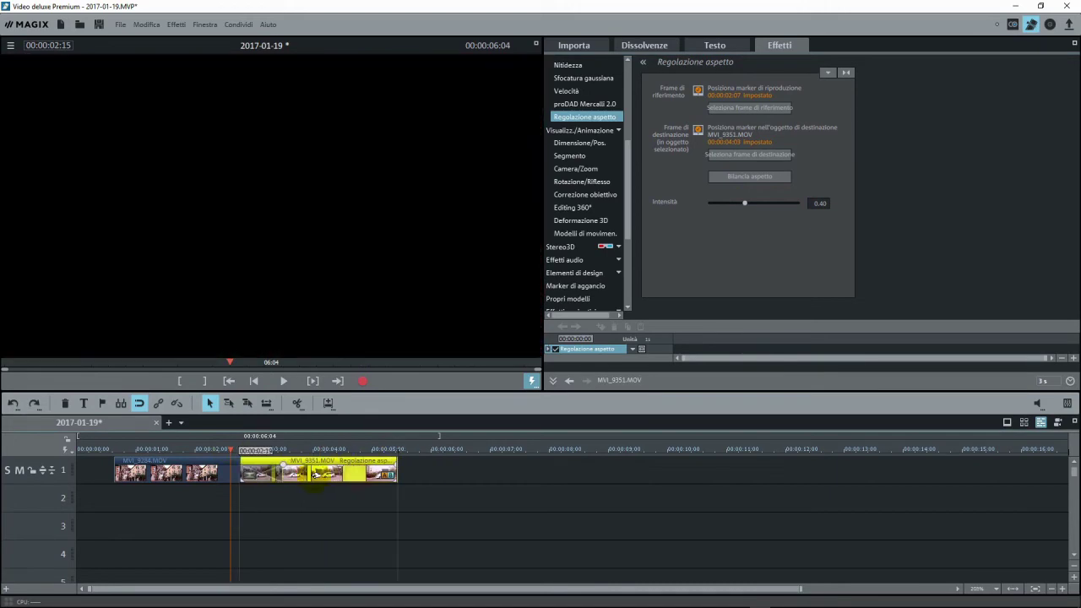
{"action": "key", "text": "space"}
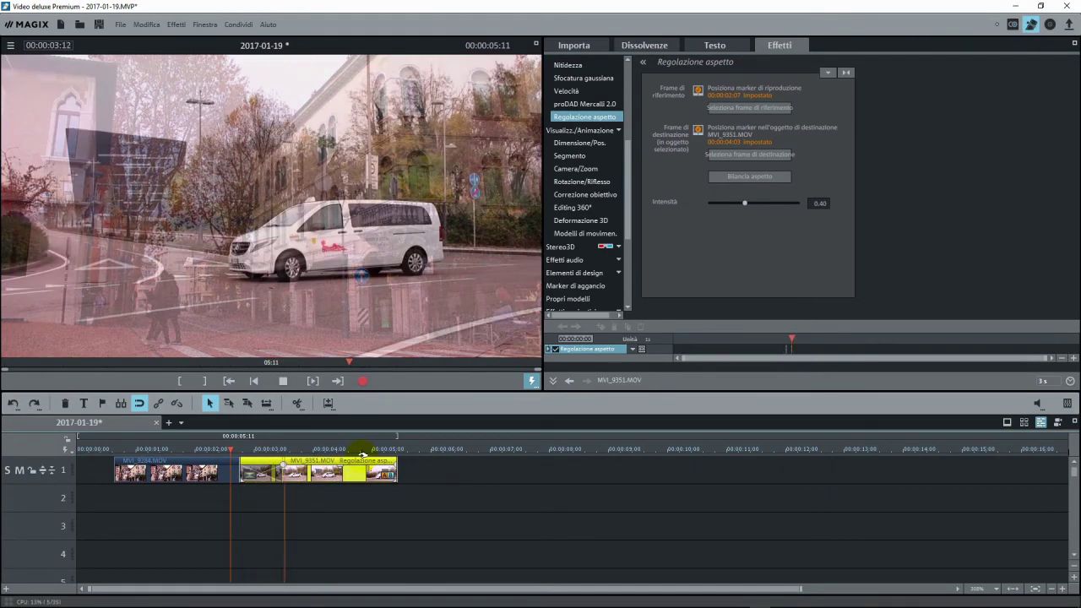
{"action": "key", "text": "space"}
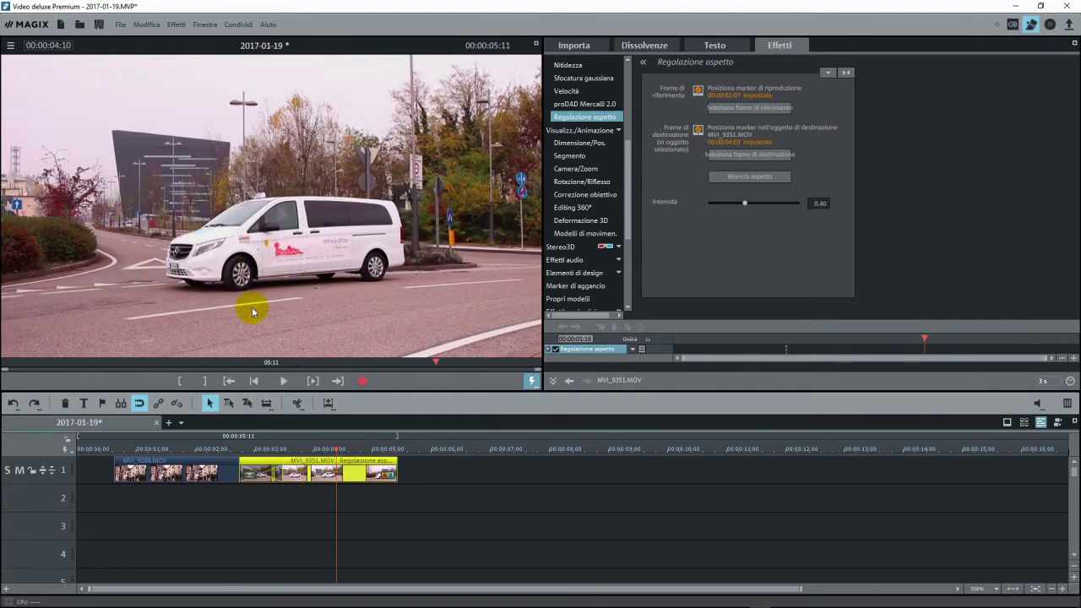
{"action": "left_click_drag", "start_coordinate": [207, 447], "coordinate": [272, 449]}
{"action": "left_click", "coordinate": [181, 450]}
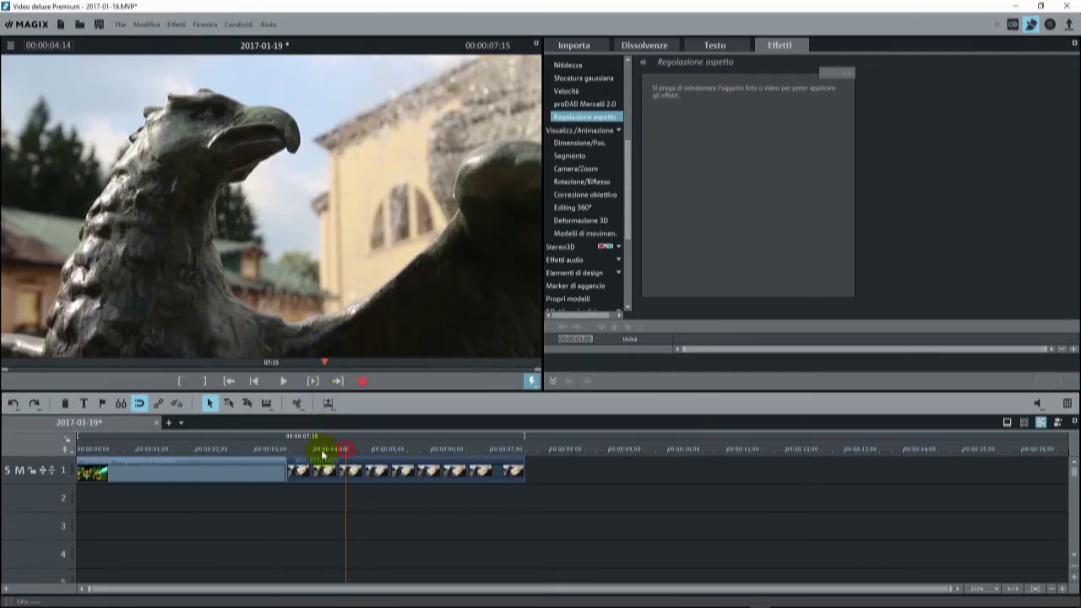
Step: Preview the eagle statue clip MVI_8152, select it, and set its look-matching reference frame at 00:00:01:22 in the film still
{"action": "double_click", "coordinate": [300, 450]}
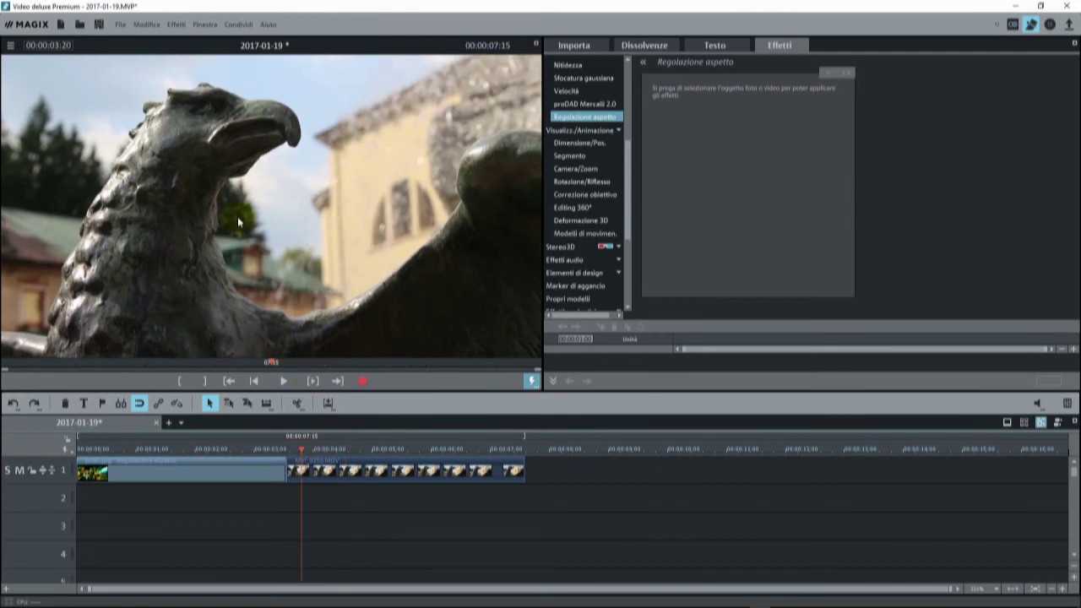
{"action": "left_click", "coordinate": [195, 188]}
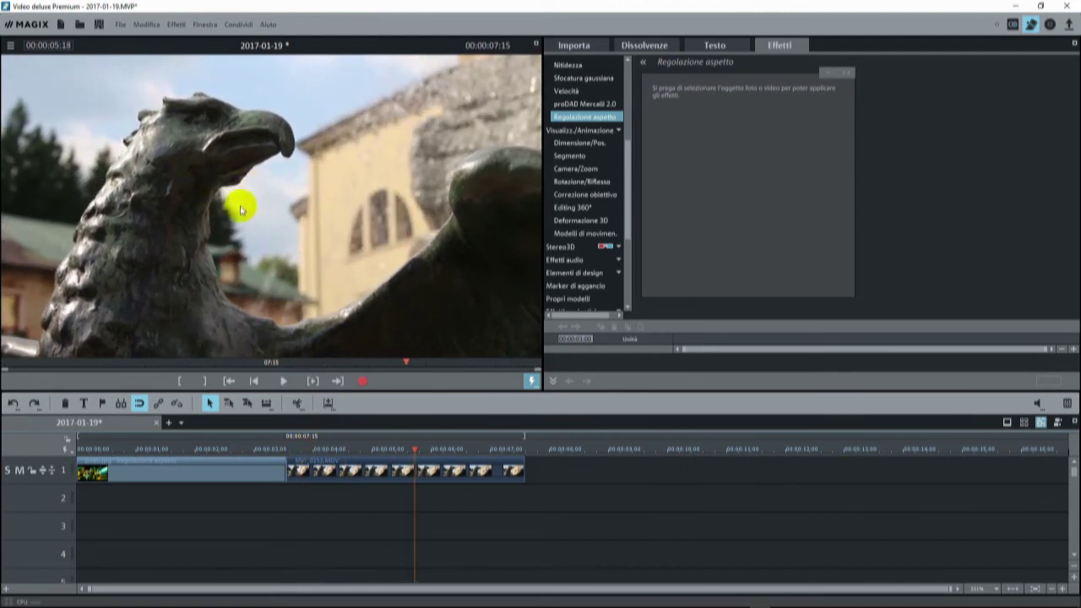
{"action": "left_click", "coordinate": [188, 450]}
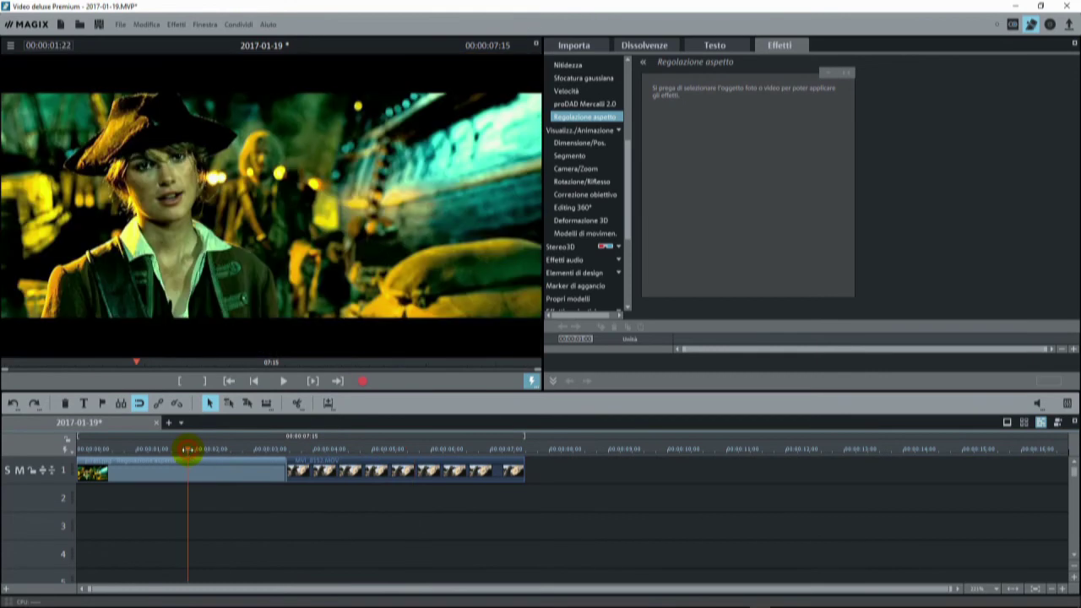
{"action": "left_click", "coordinate": [356, 472]}
{"action": "left_click", "coordinate": [191, 462]}
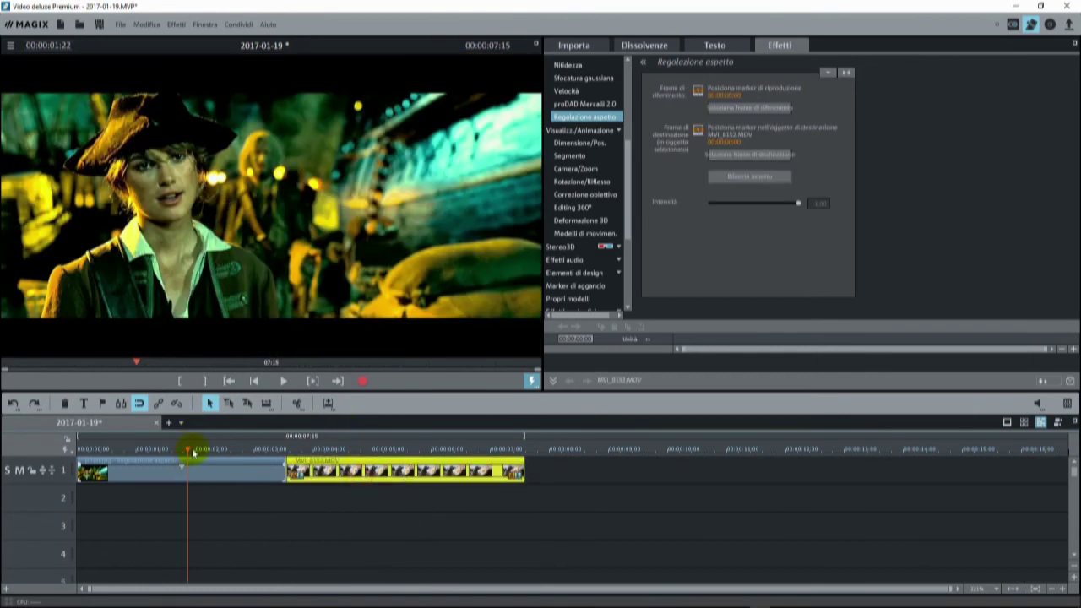
{"action": "left_click", "coordinate": [749, 108]}
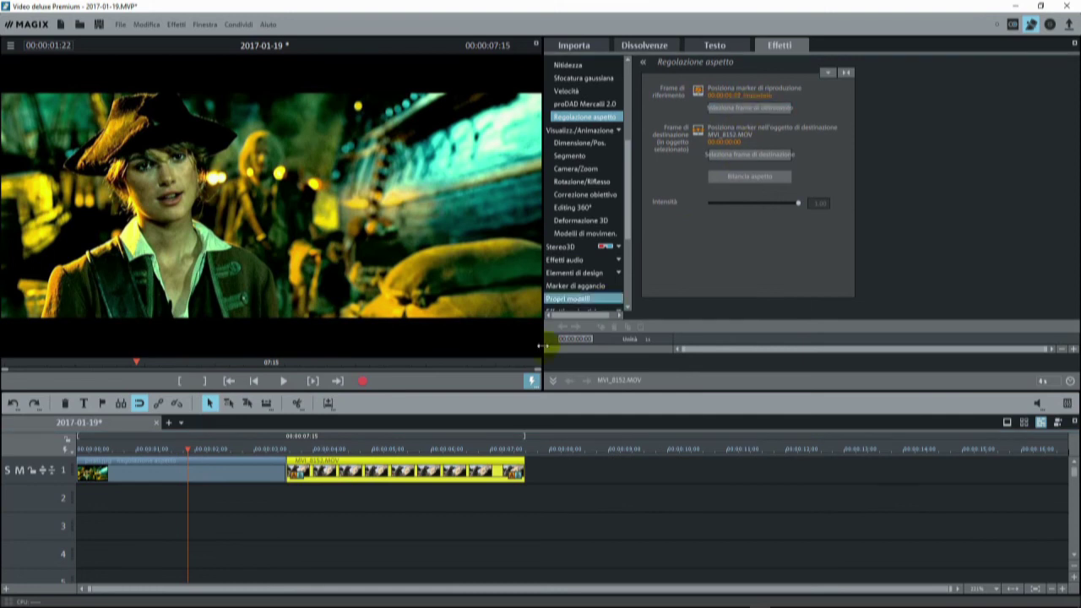
Step: Match MVI_8152's look to the film still using target frame 00:00:04:24, with intensity reduced to 0.57
{"action": "left_click", "coordinate": [370, 452]}
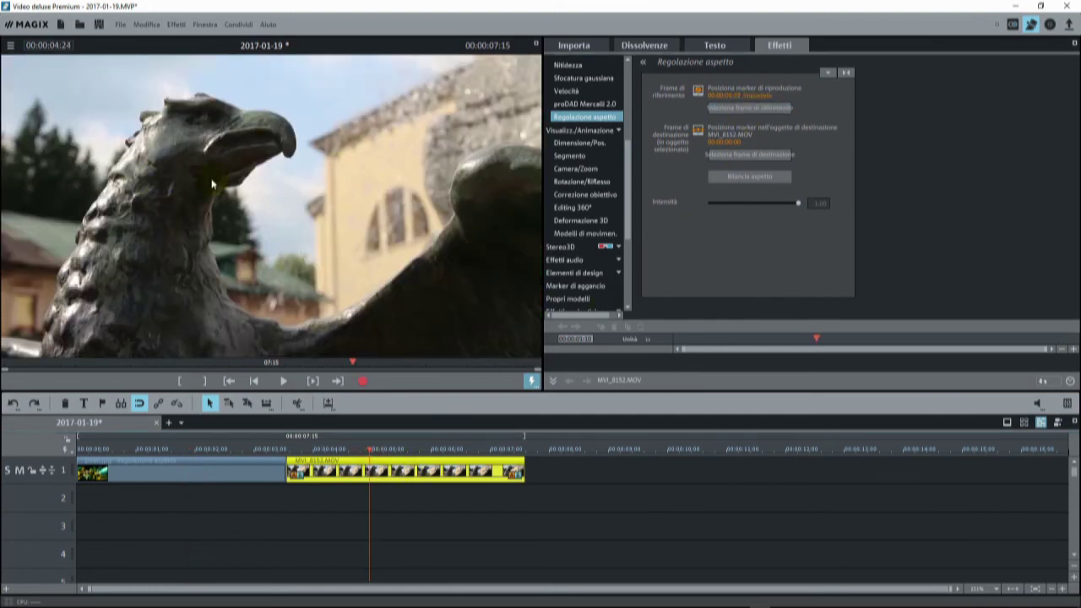
{"action": "left_click", "coordinate": [748, 155]}
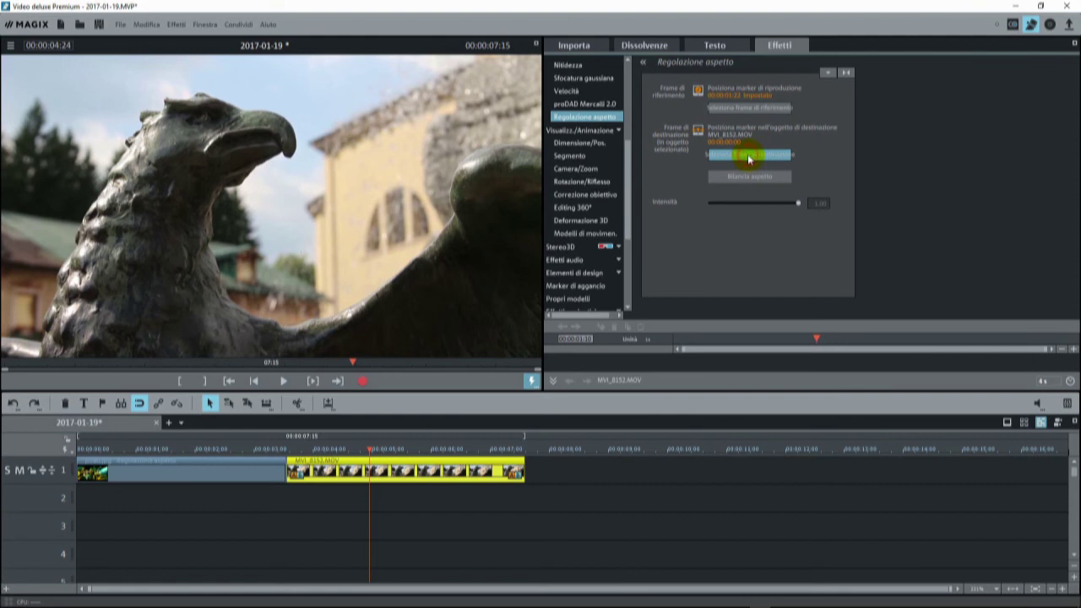
{"action": "left_click", "coordinate": [756, 181]}
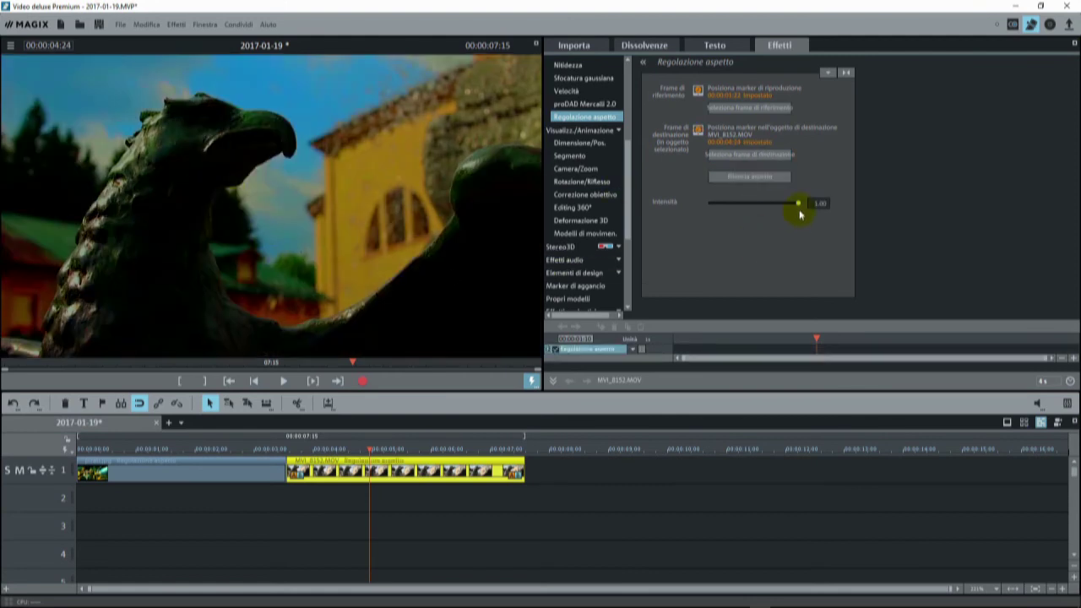
{"action": "left_click_drag", "start_coordinate": [795, 207], "coordinate": [760, 207]}
Step: Compare the film still with the eagle statue clip, and set the clip's look-matching intensity to 0.69
{"action": "left_click", "coordinate": [254, 448]}
{"action": "left_click", "coordinate": [247, 452]}
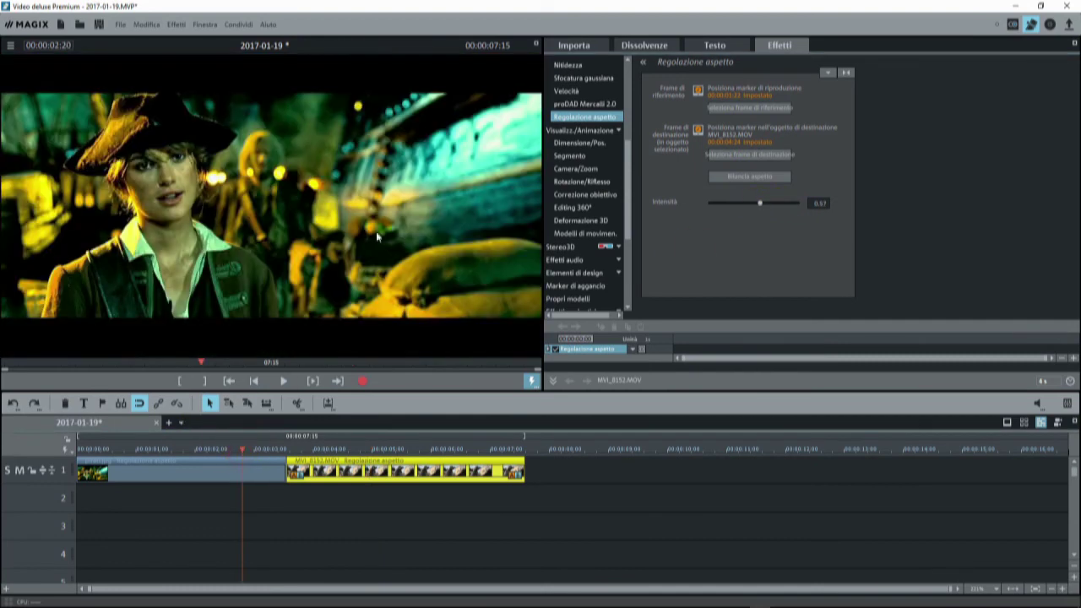
{"action": "left_click", "coordinate": [322, 448]}
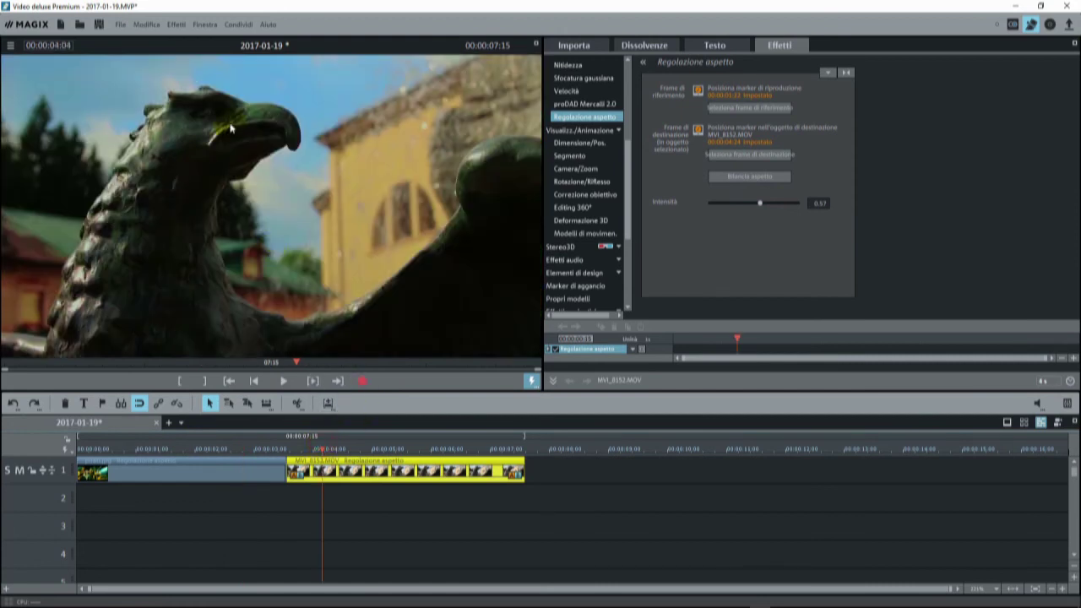
{"action": "left_click_drag", "start_coordinate": [764, 209], "coordinate": [772, 207]}
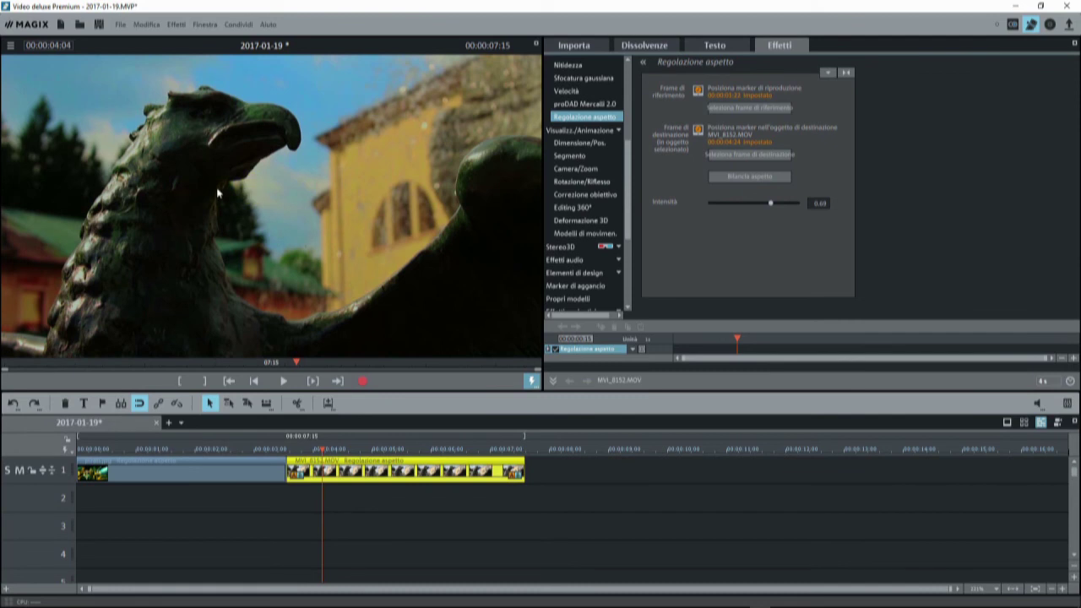